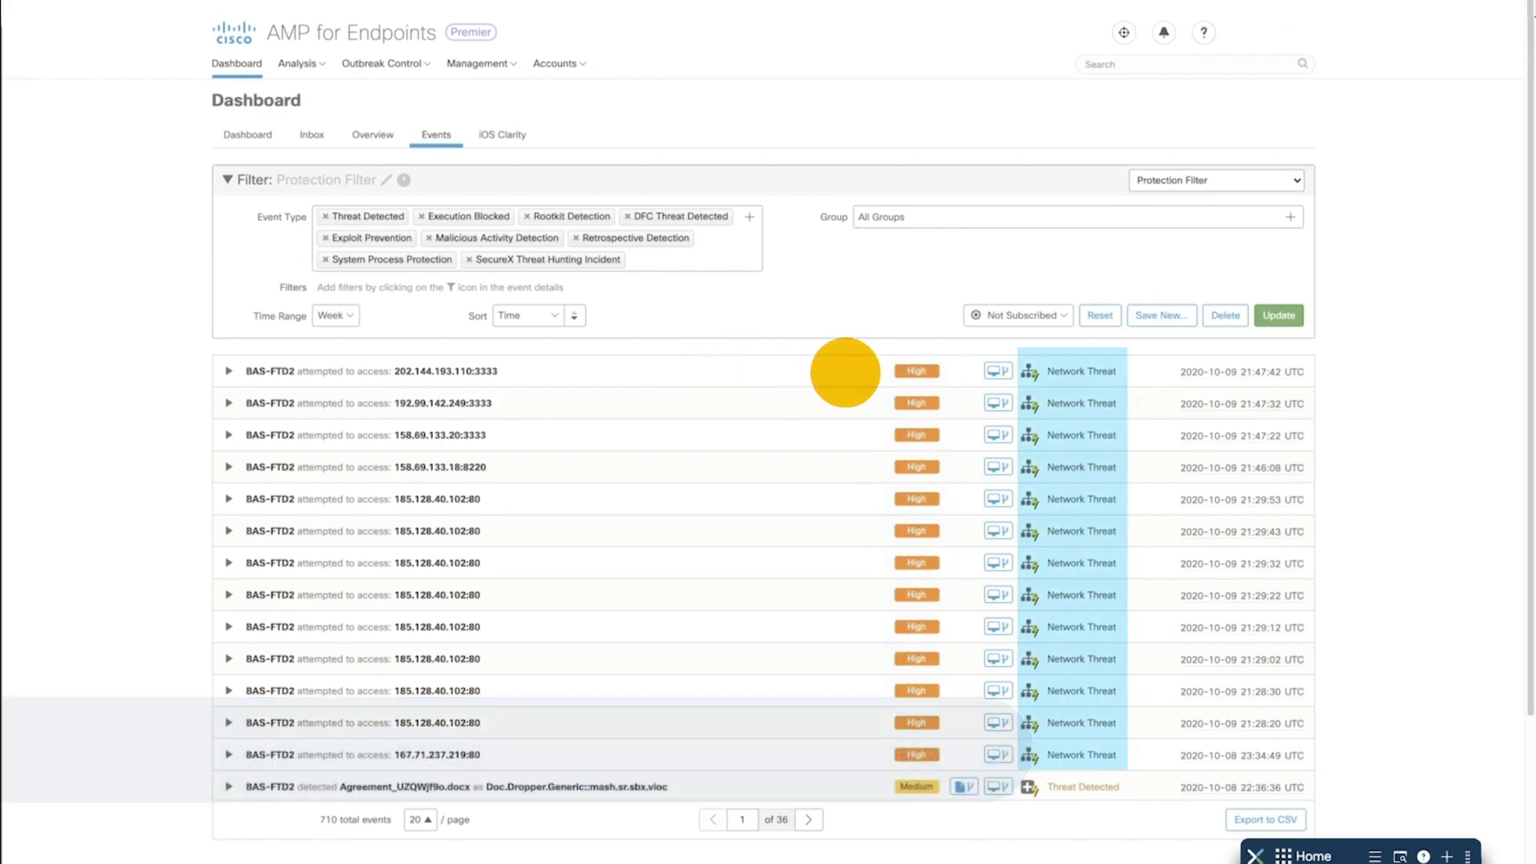
# - Open the device trajectory from the first BAS-FTD2 event row
pyautogui.click(996, 370)
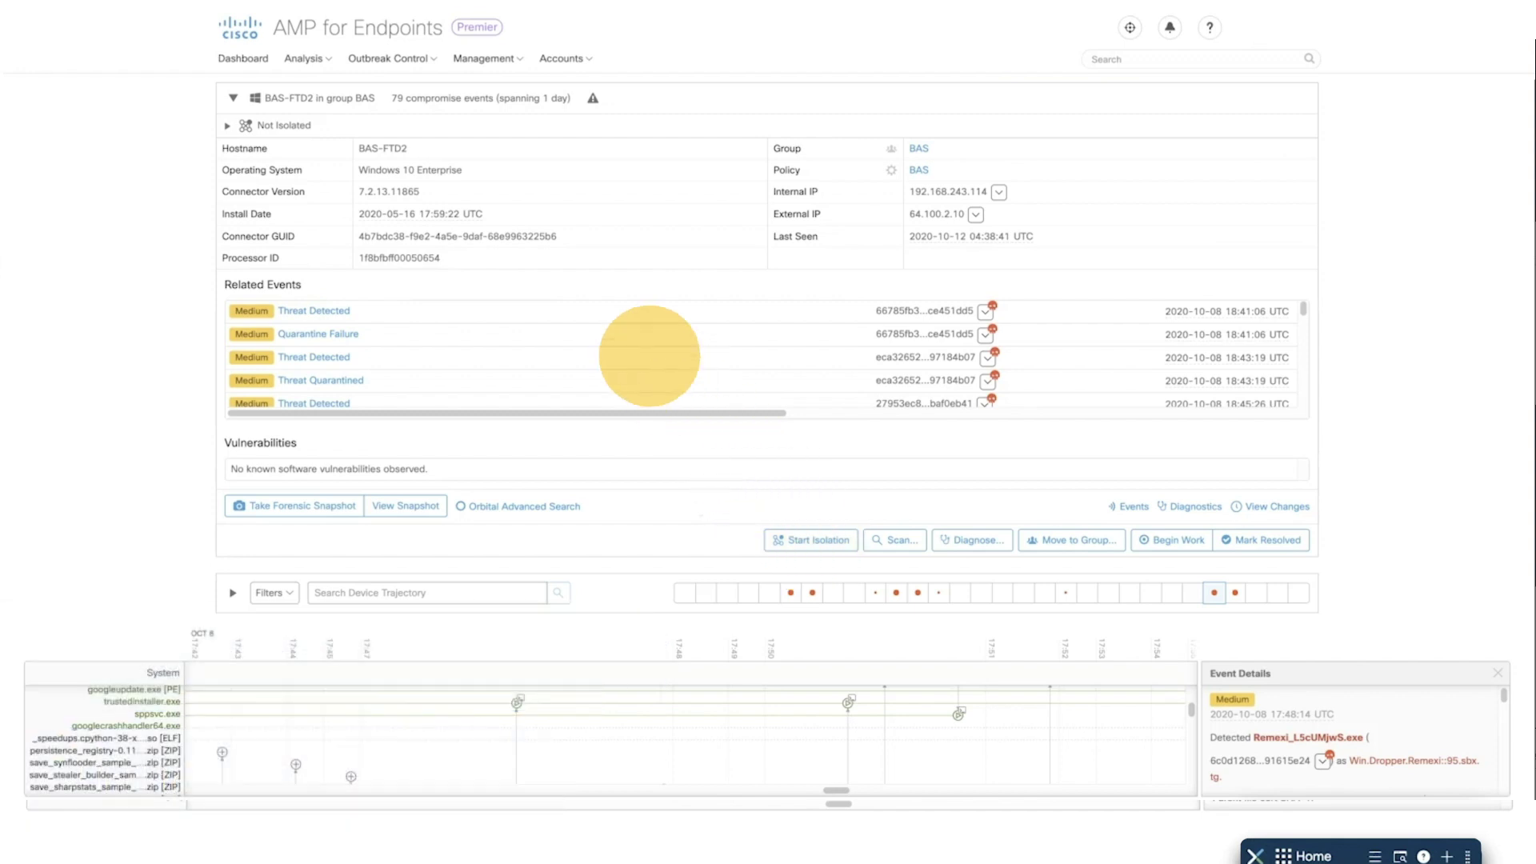
pyautogui.click(384, 58)
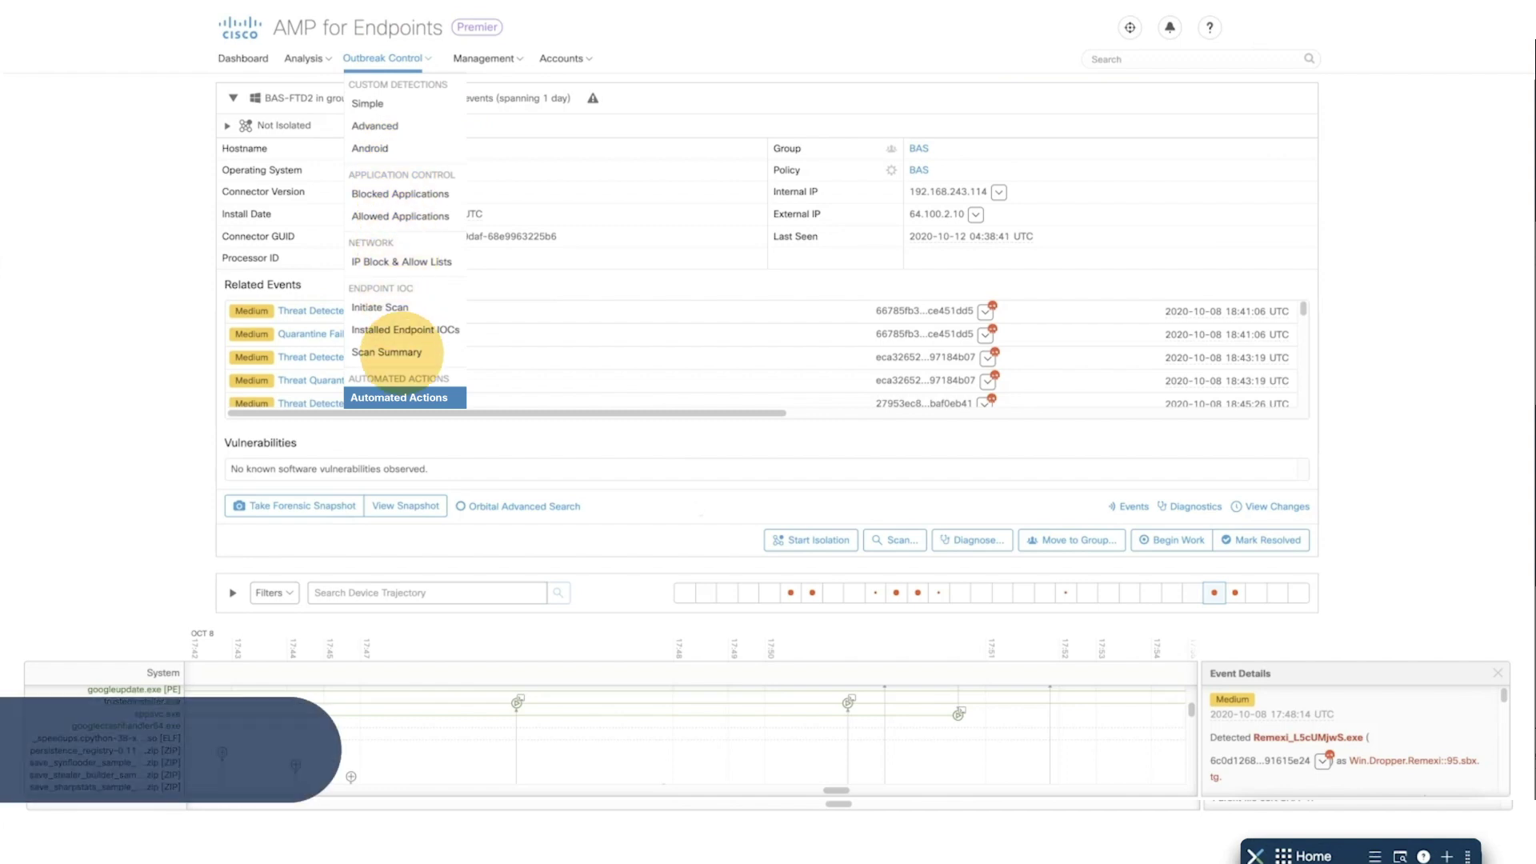
pyautogui.click(399, 398)
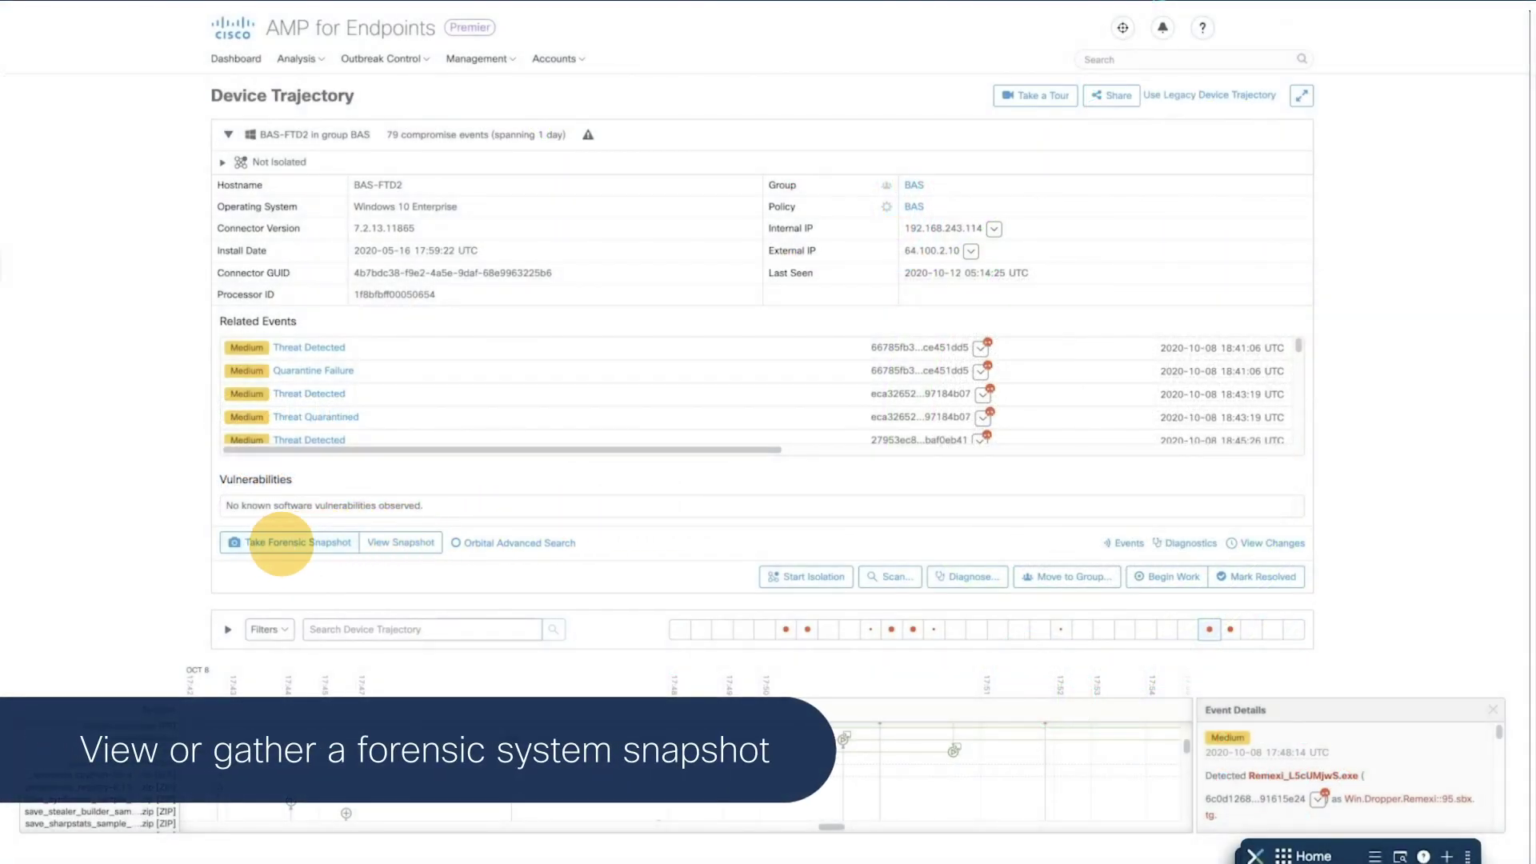
# - Take a forensic snapshot of BAS-FTD2 and launch Orbital Advanced Search for it
pyautogui.click(279, 544)
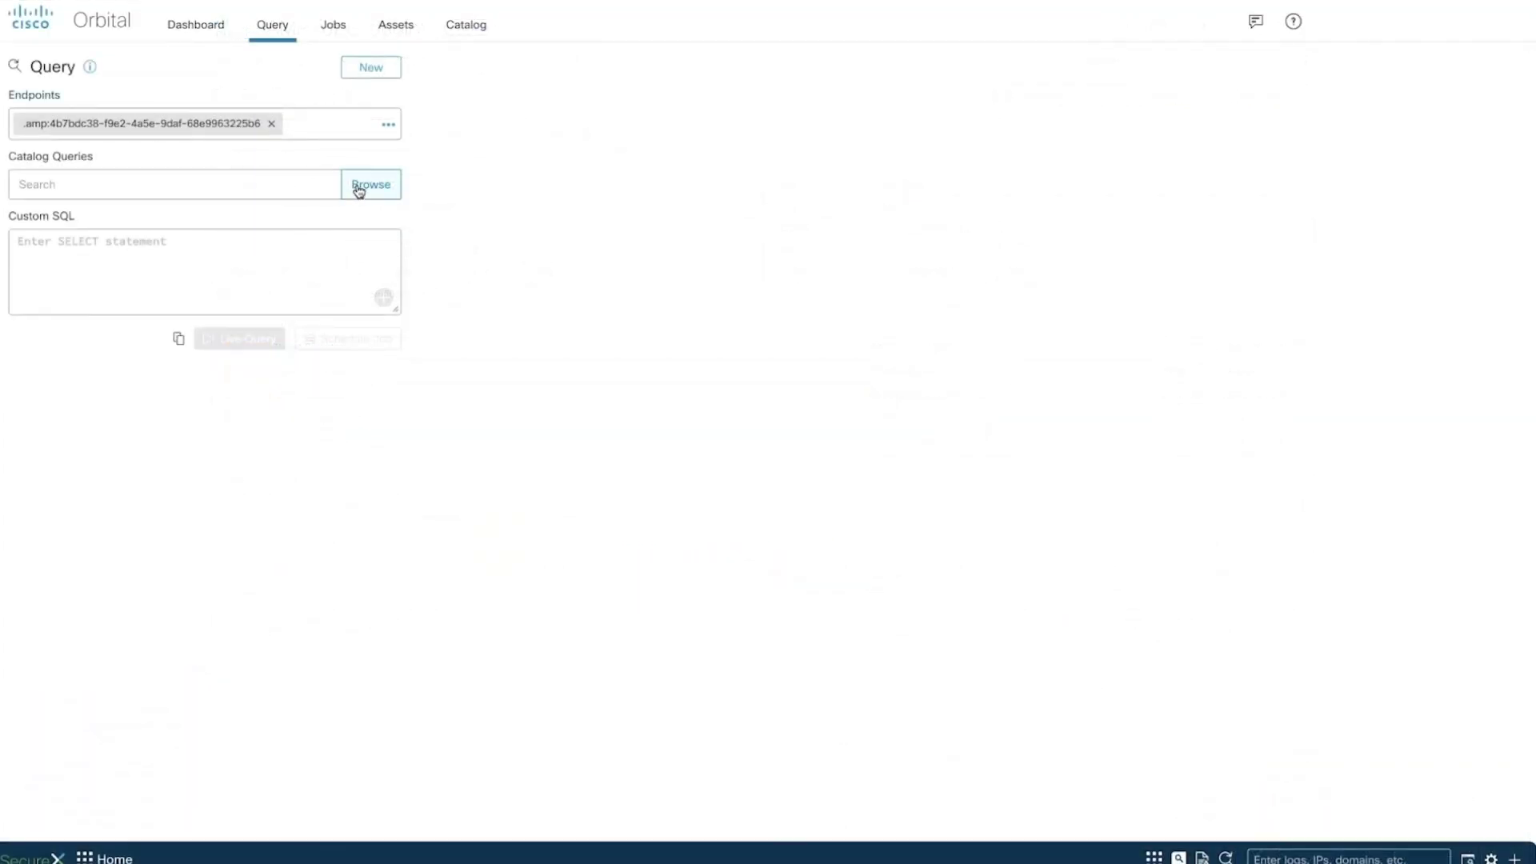
pyautogui.click(358, 190)
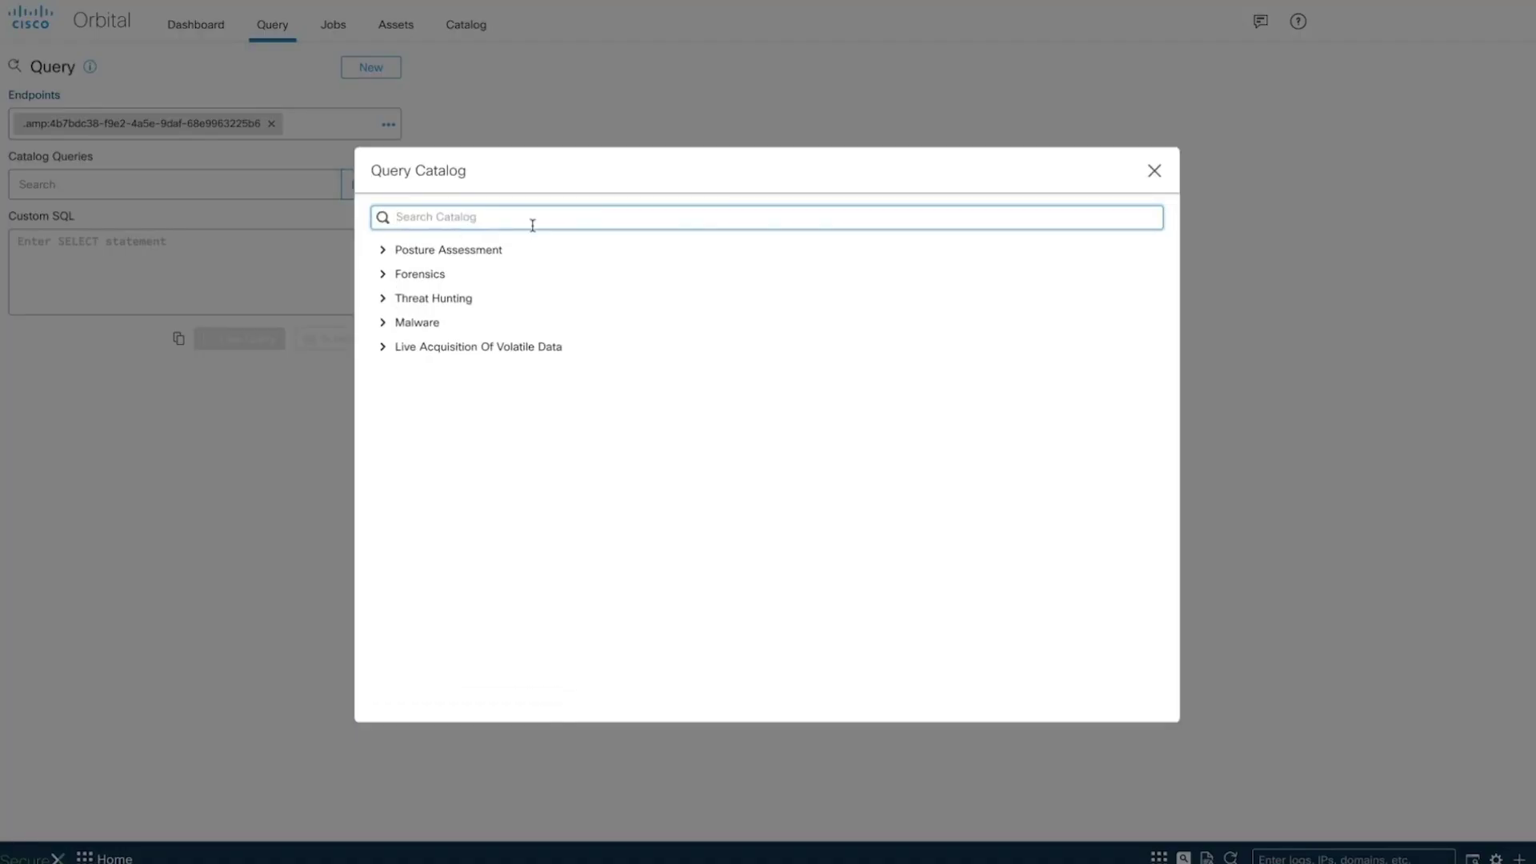
pyautogui.write('dns')
# - Find the DNS Cache Monitoring query in the Orbital catalog and add it
pyautogui.press('BackSpace')
pyautogui.press('BackSpace')
pyautogui.press('BackSpace')
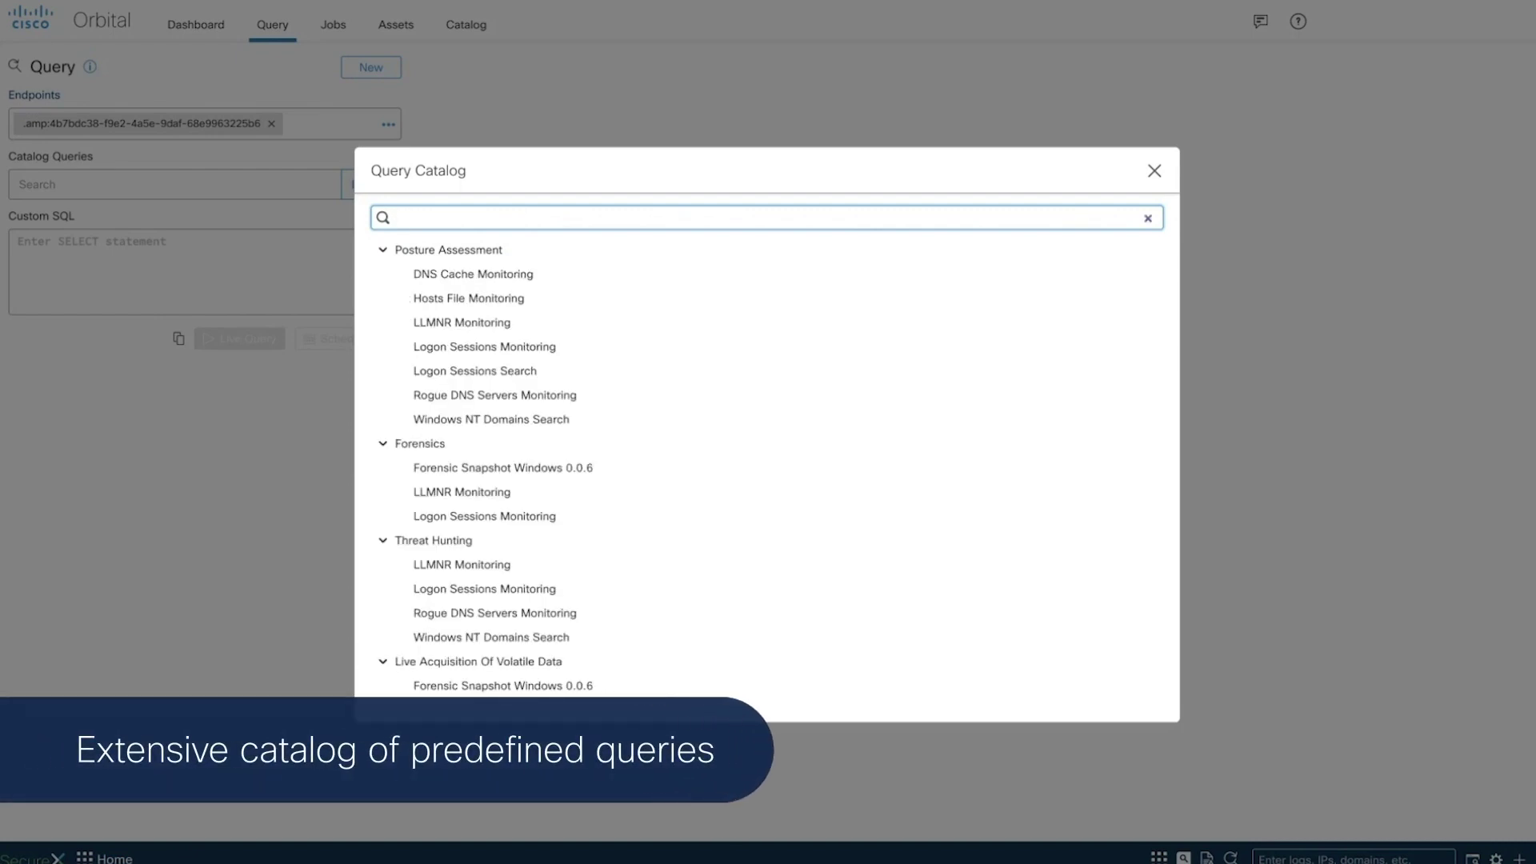
pyautogui.write('dns cache monitoring')
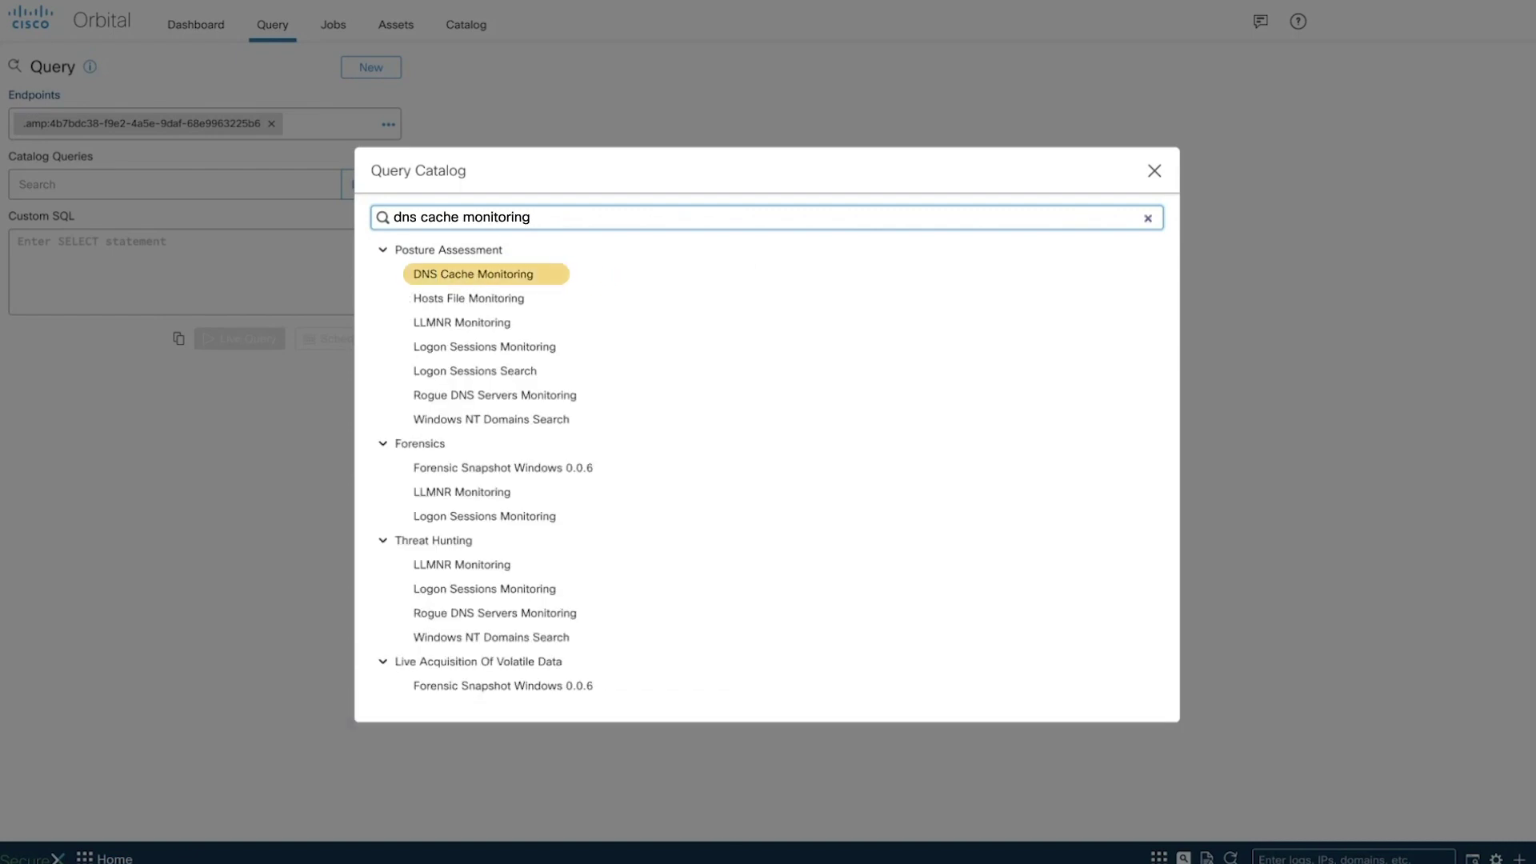
pyautogui.press('Return')
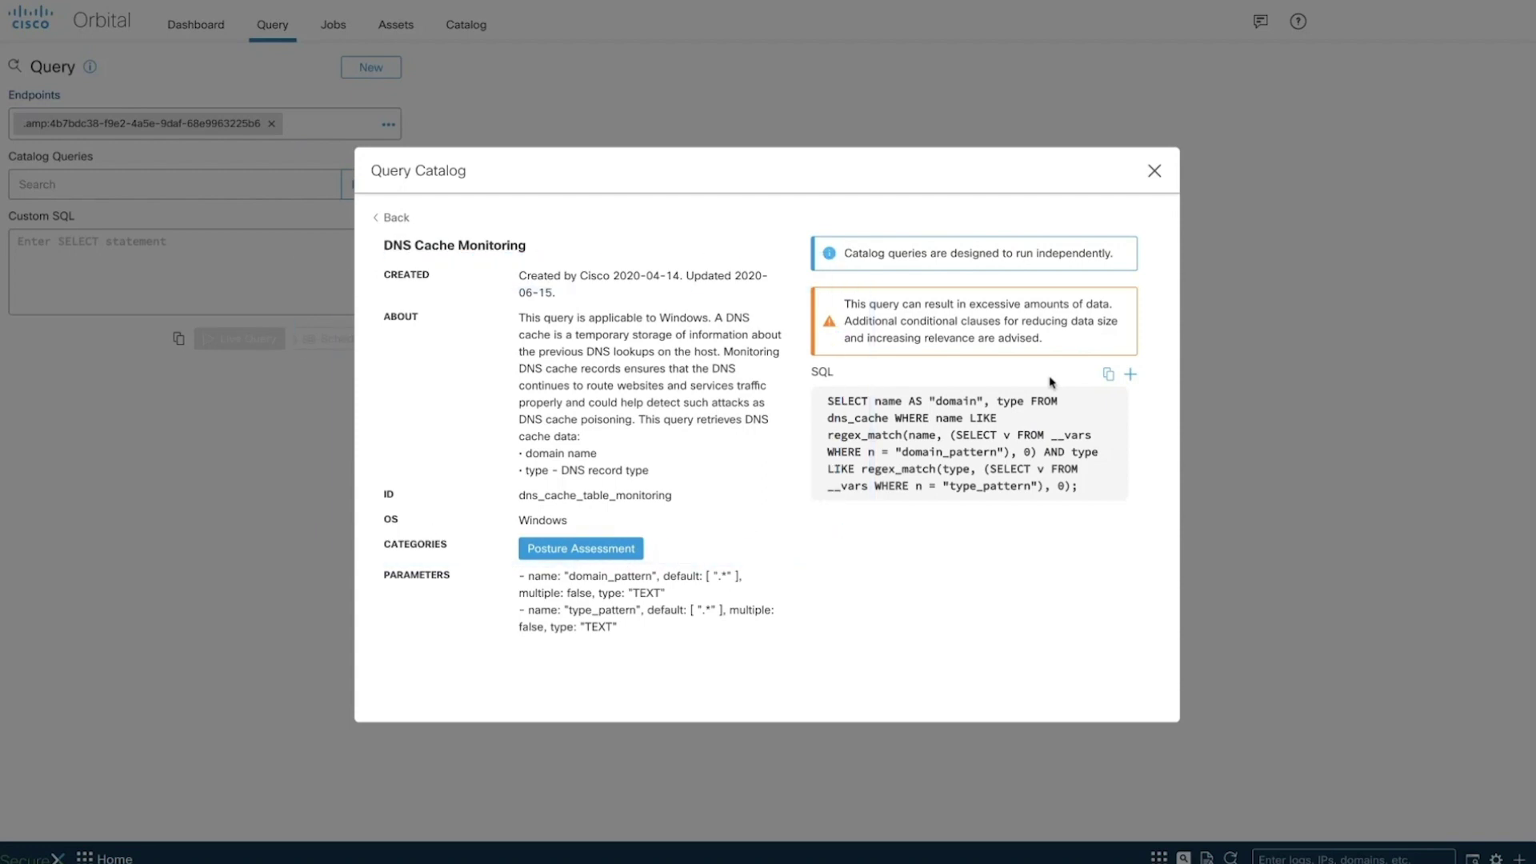
pyautogui.click(1129, 375)
# - Run the DNS cache query live and bring up pivot options for assetsbrain.com
pyautogui.click(759, 130)
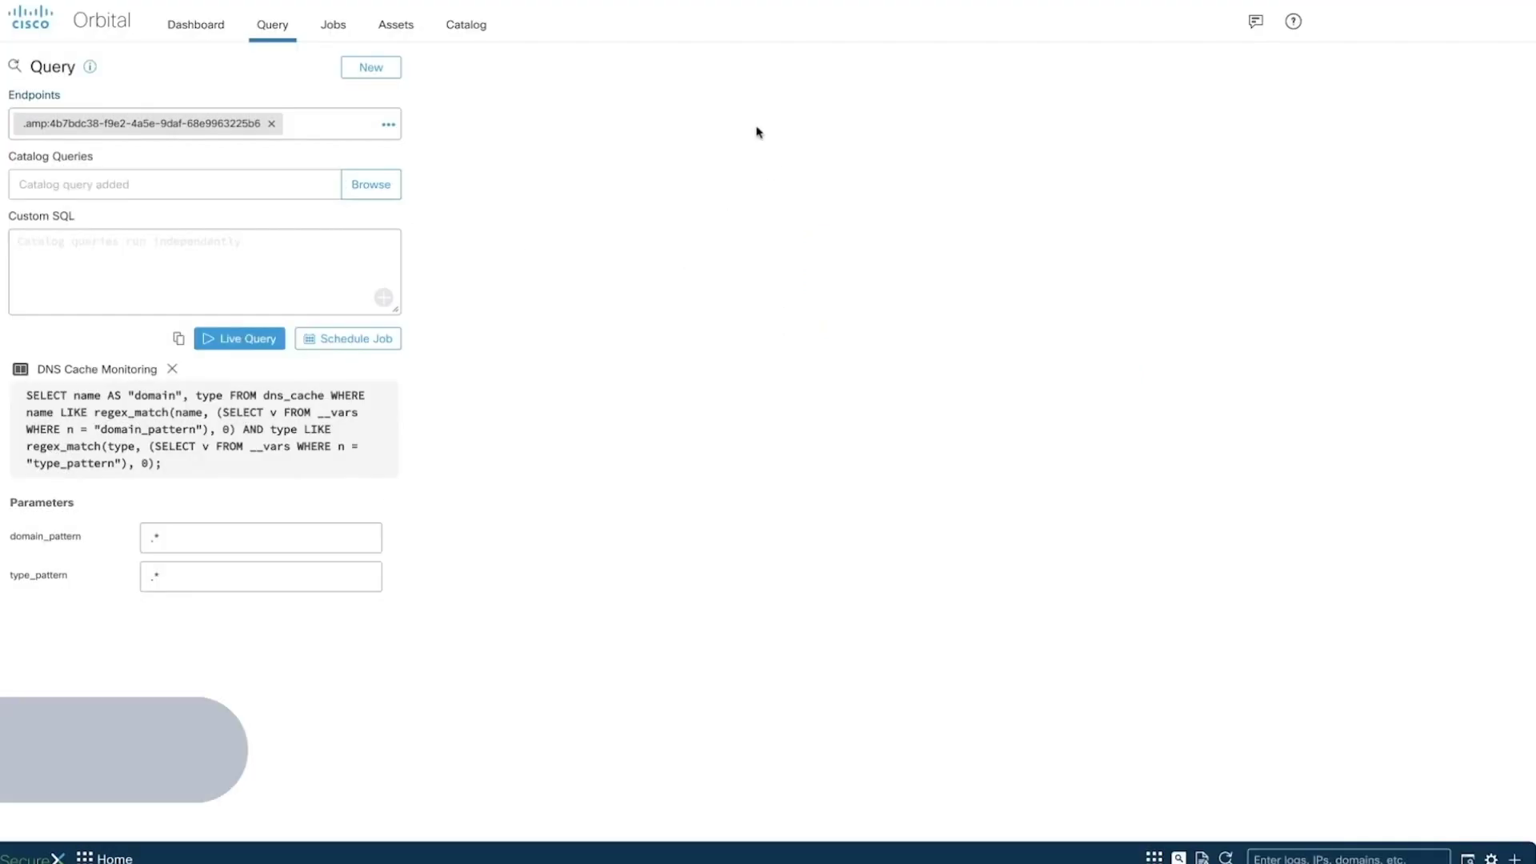
pyautogui.click(247, 339)
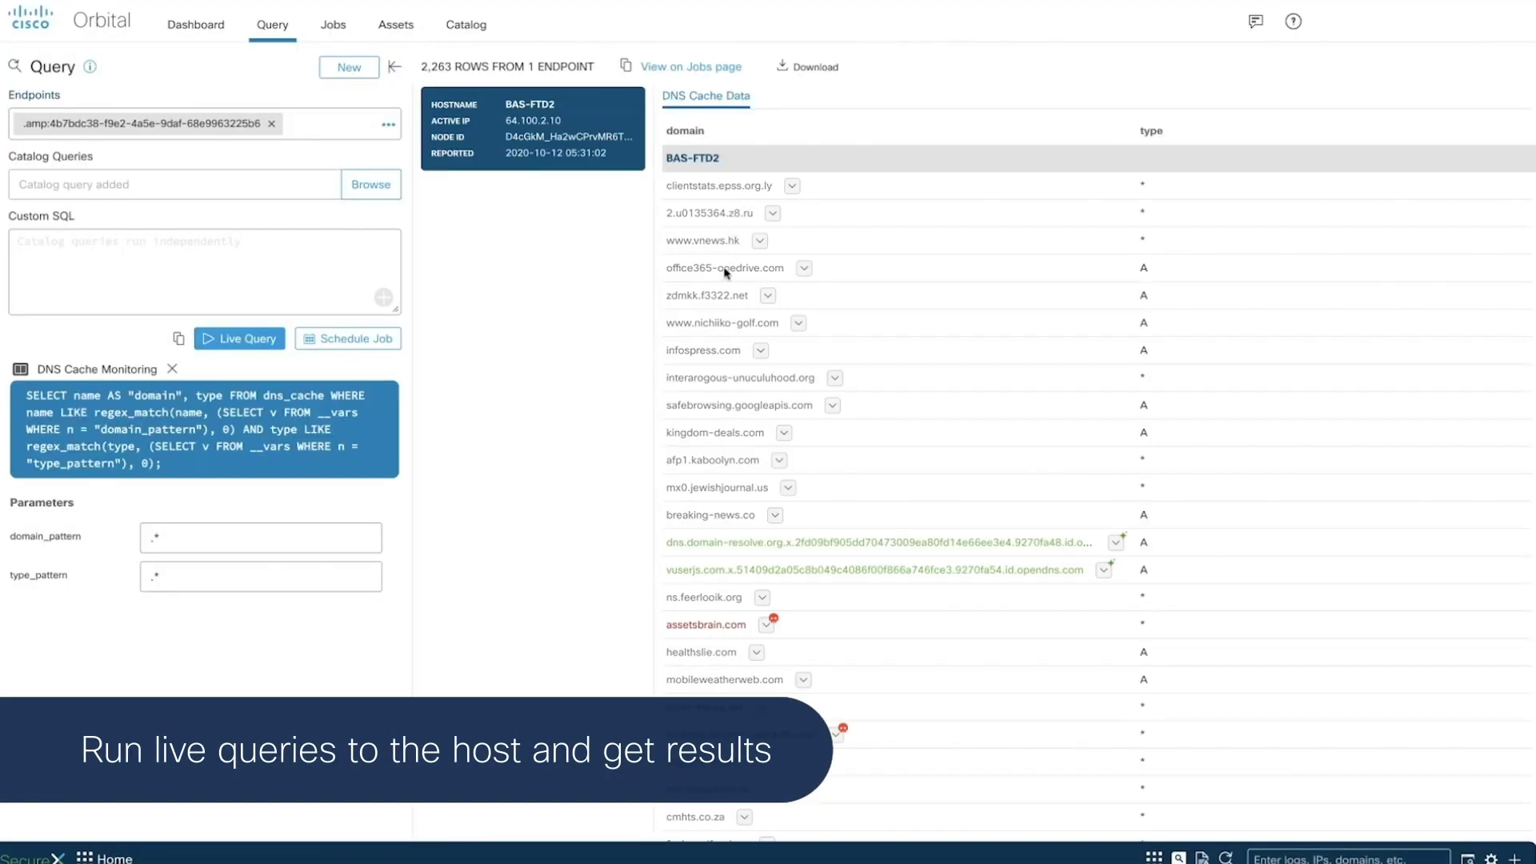
pyautogui.scroll(-3, 720, 408)
pyautogui.scroll(-1, 738, 420)
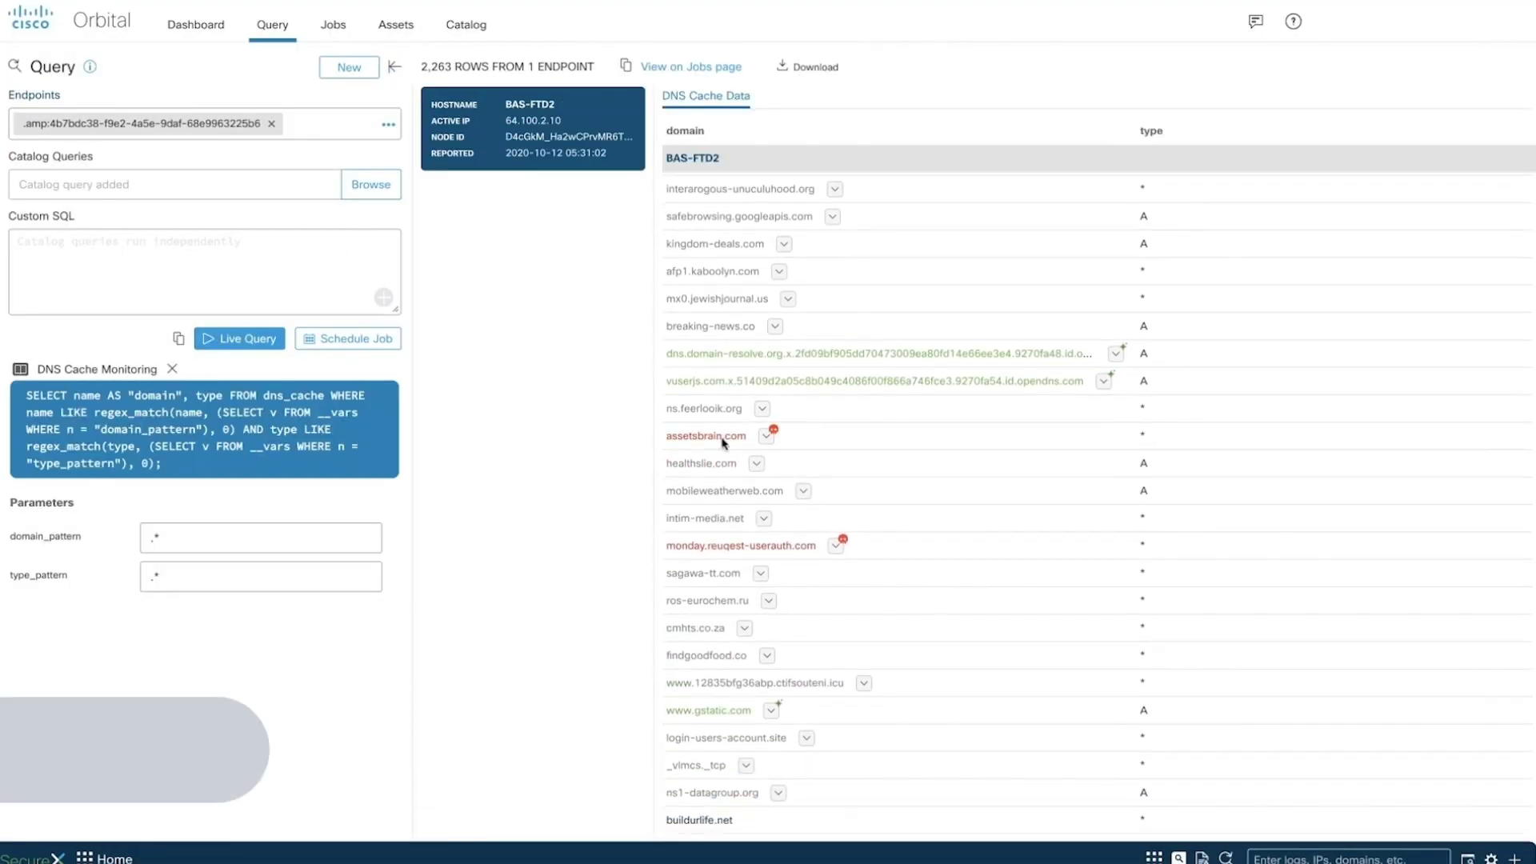
pyautogui.click(766, 438)
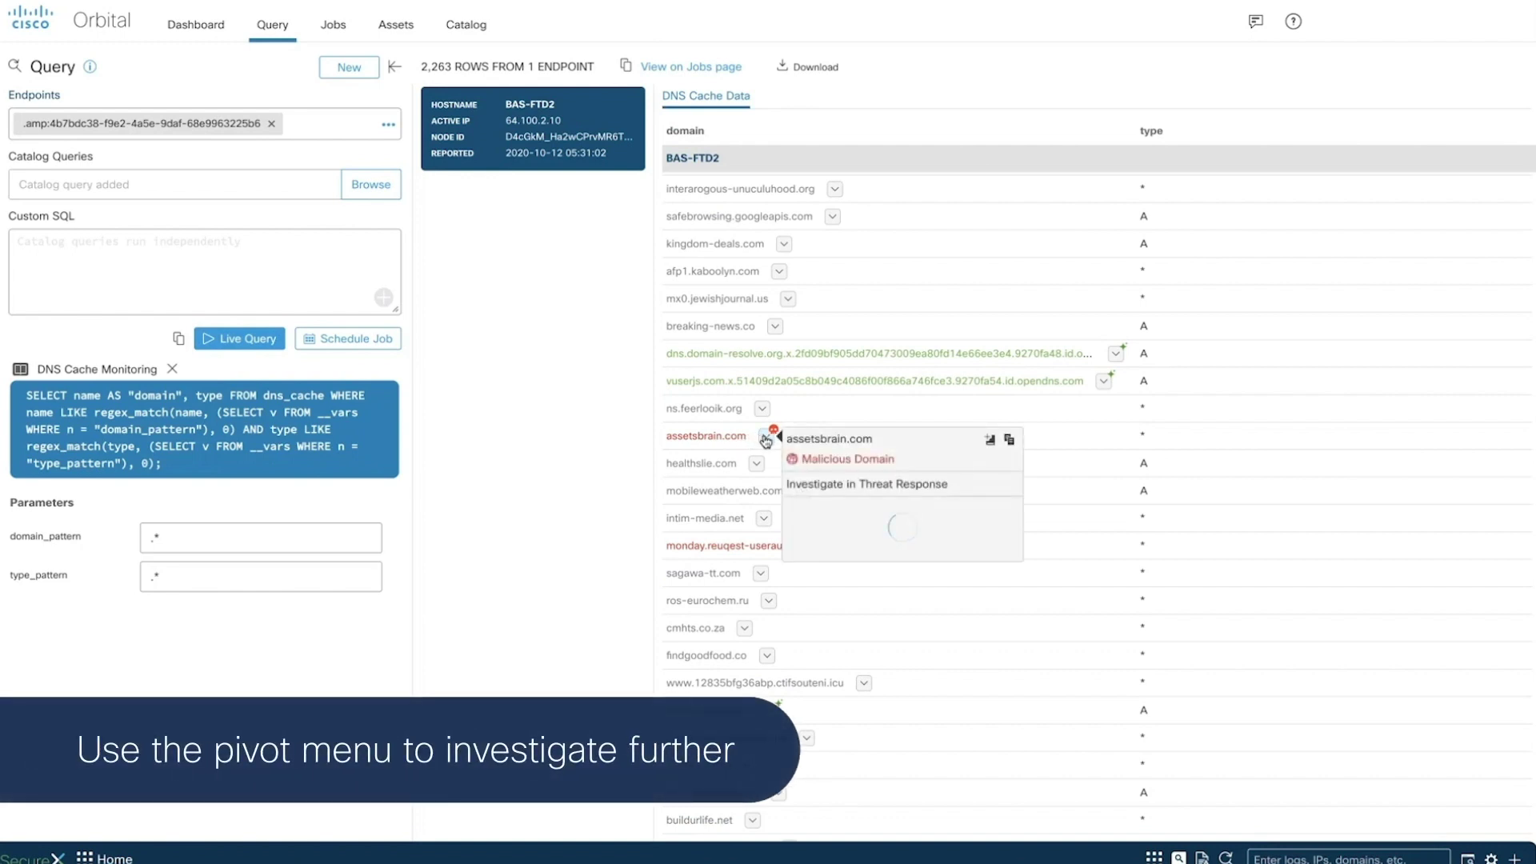
pyautogui.scroll(-2, 857, 607)
pyautogui.scroll(-1, 858, 606)
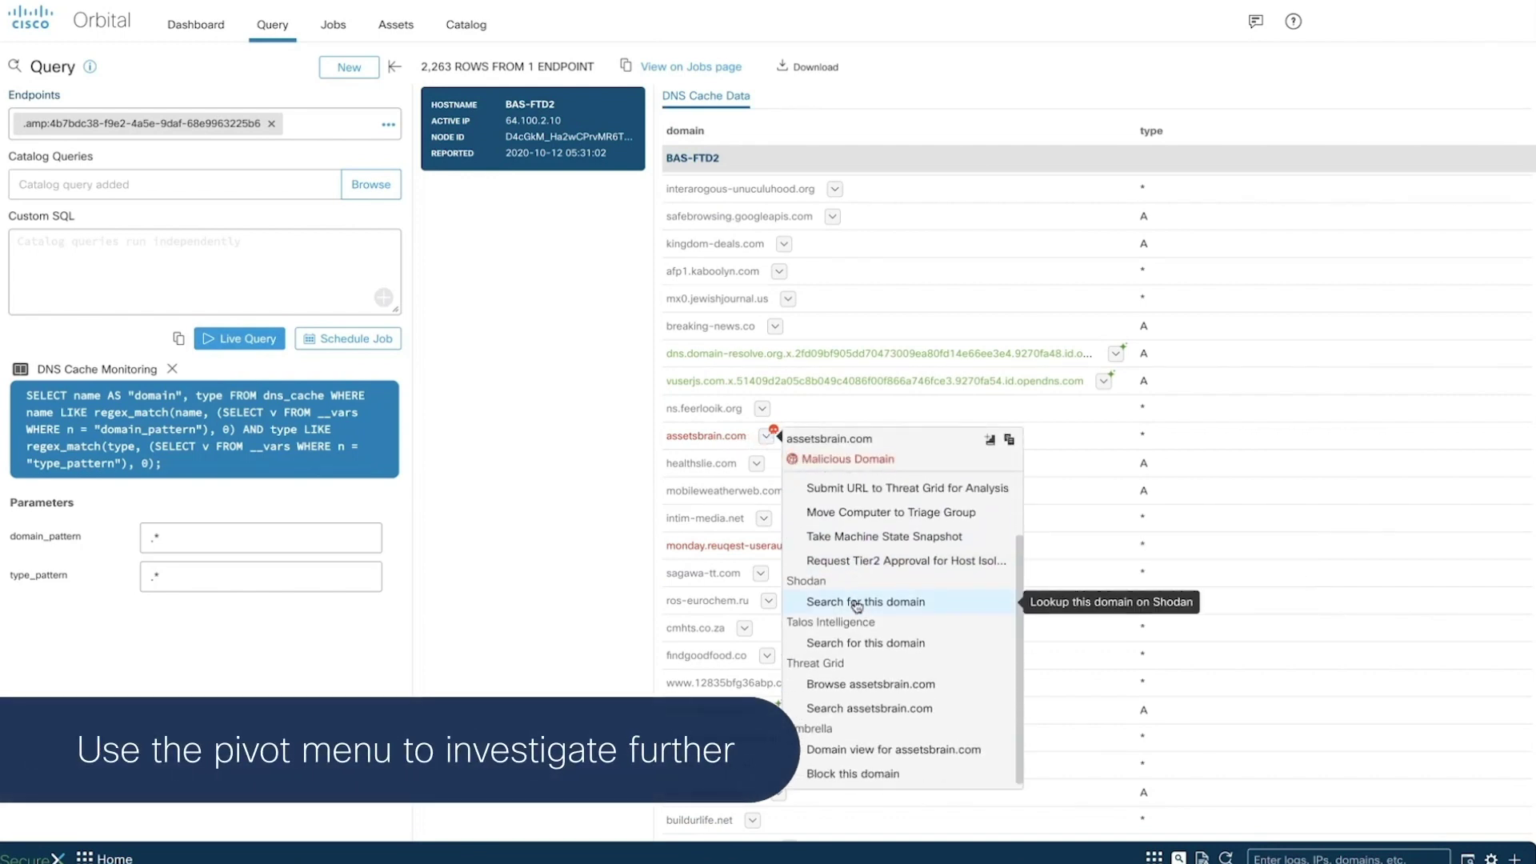
pyautogui.scroll(3, 857, 606)
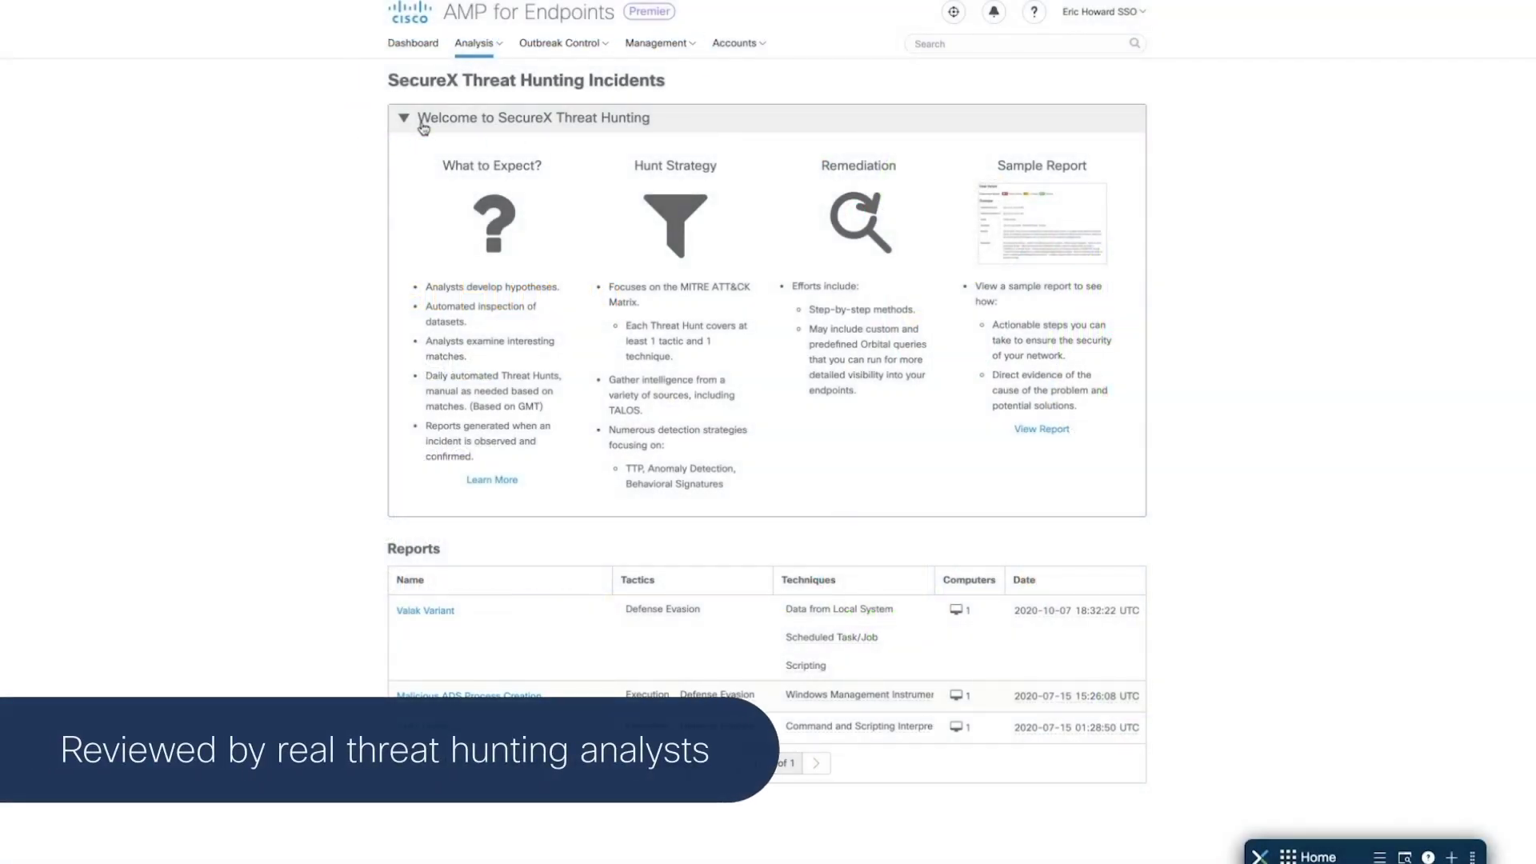
# - Open the Valak Variant incident report from the threat hunting list
pyautogui.click(429, 613)
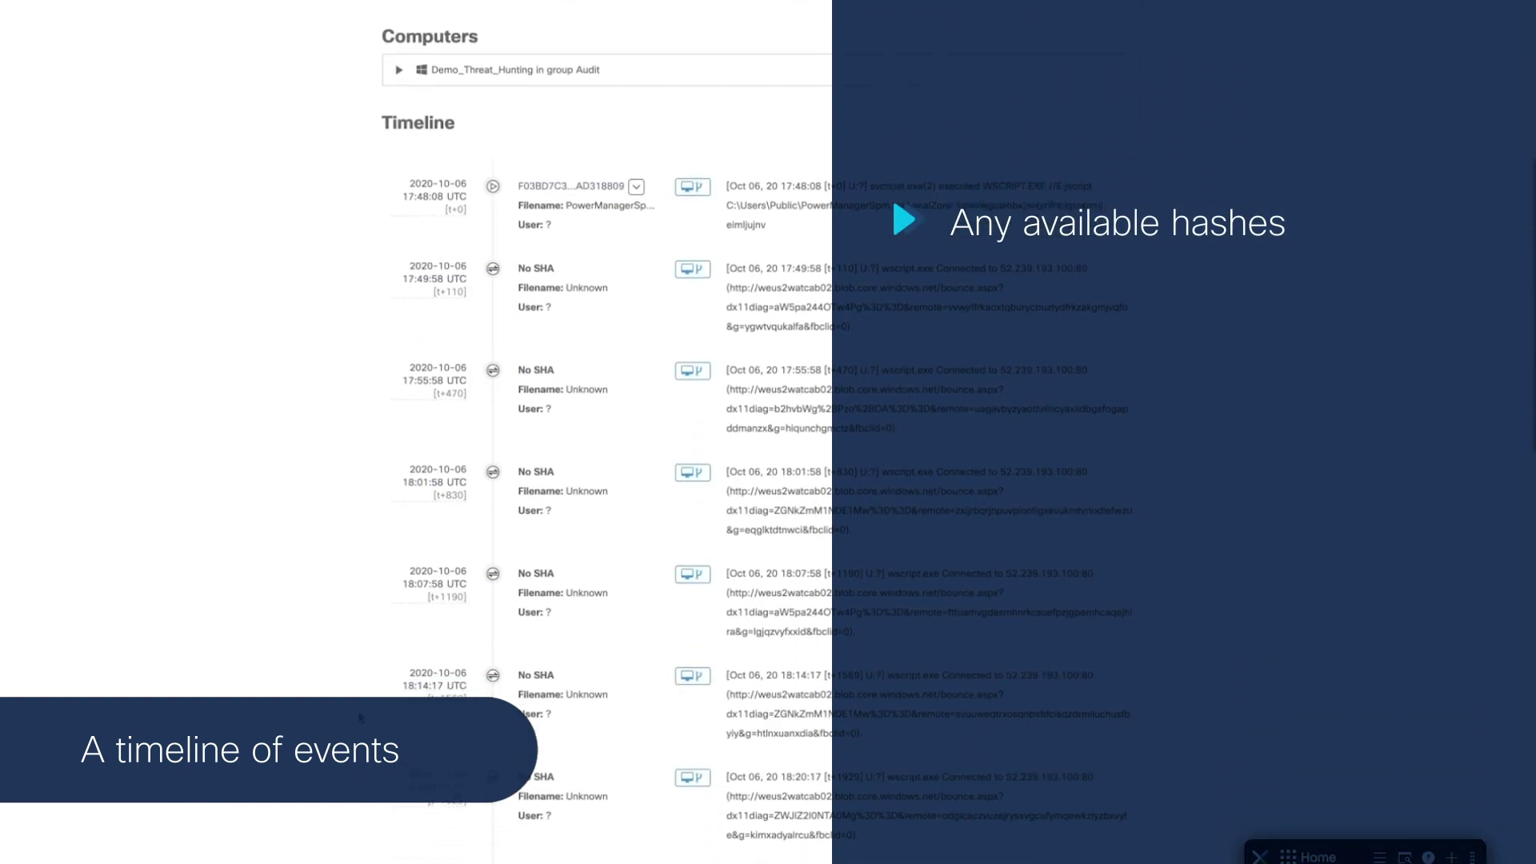
pyautogui.scroll(-2, 360, 718)
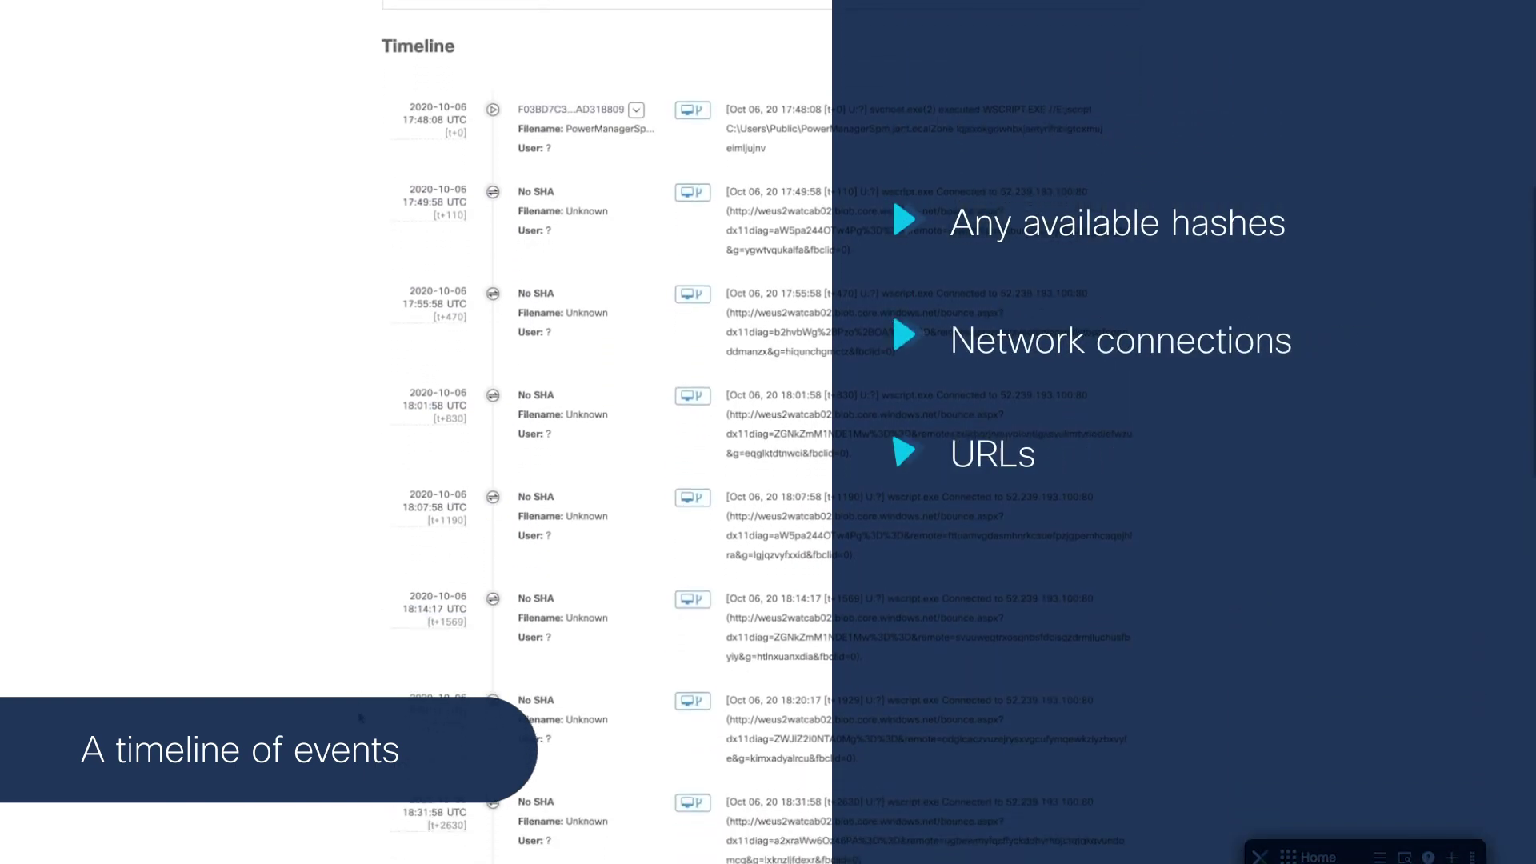